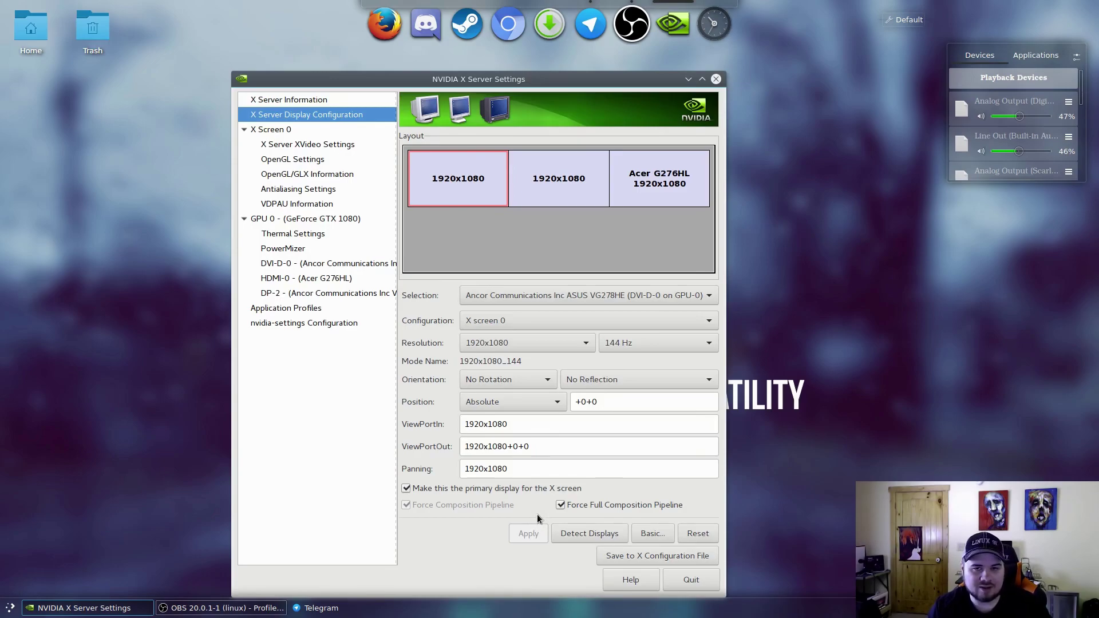
Quit NVIDIA X Server Settings, then run 'sudo nvidia-settings' from a new Terminal
left_click(702, 579)
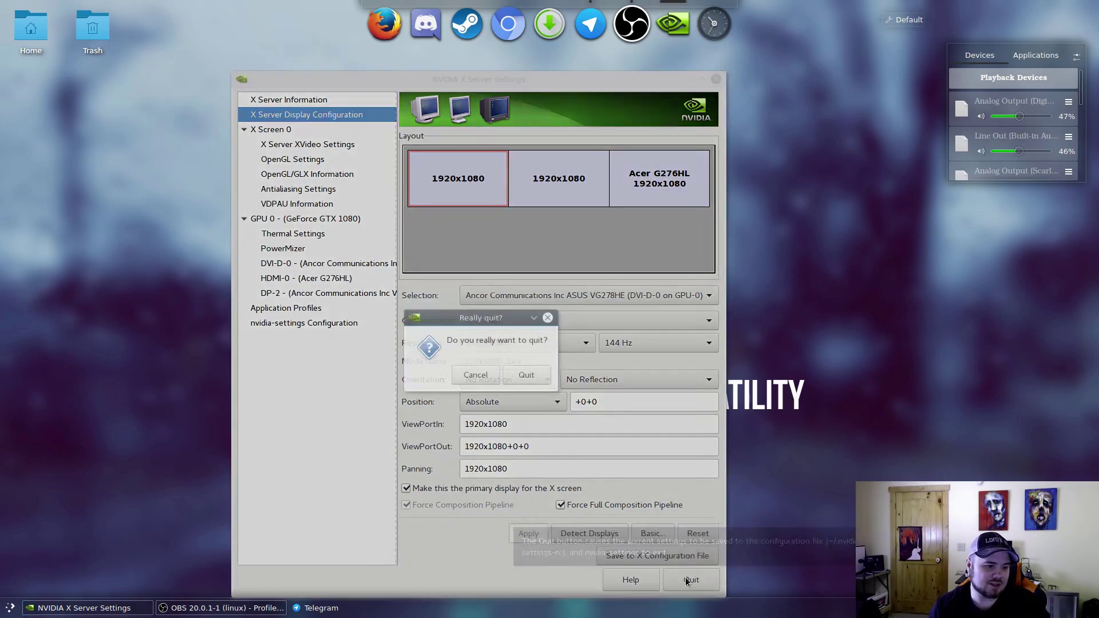
left_click(523, 376)
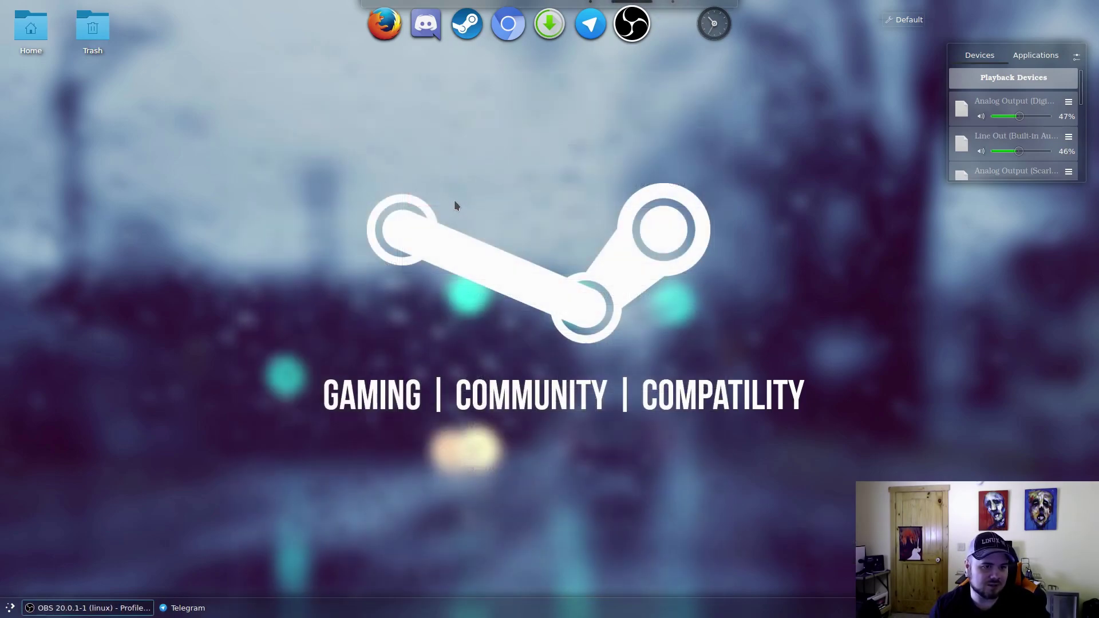
left_click(10, 608)
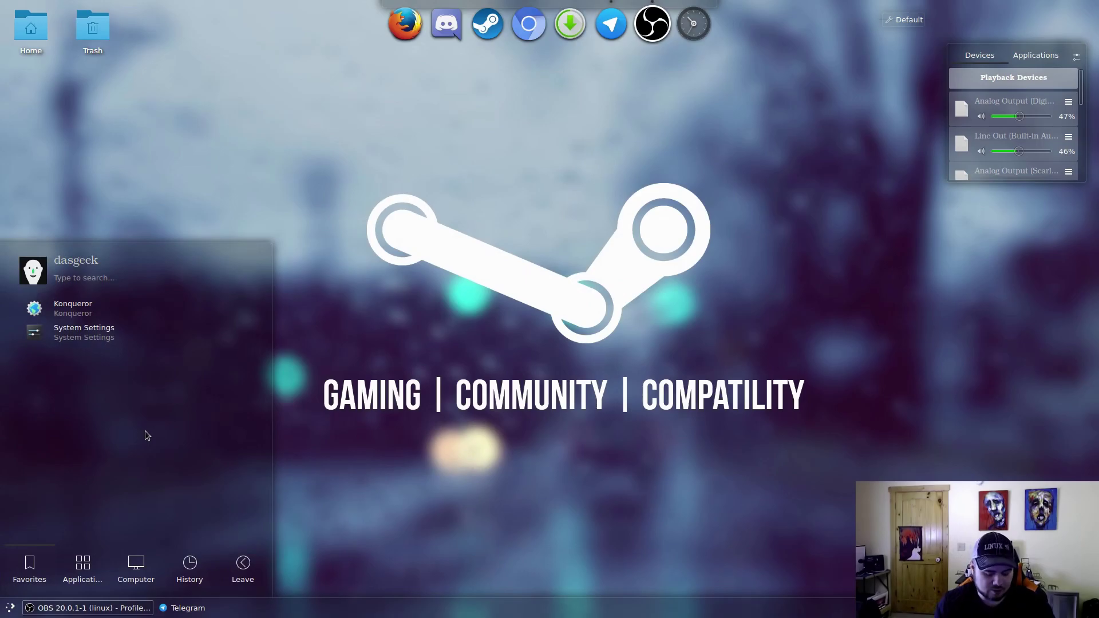
type("terminal")
key("Return")
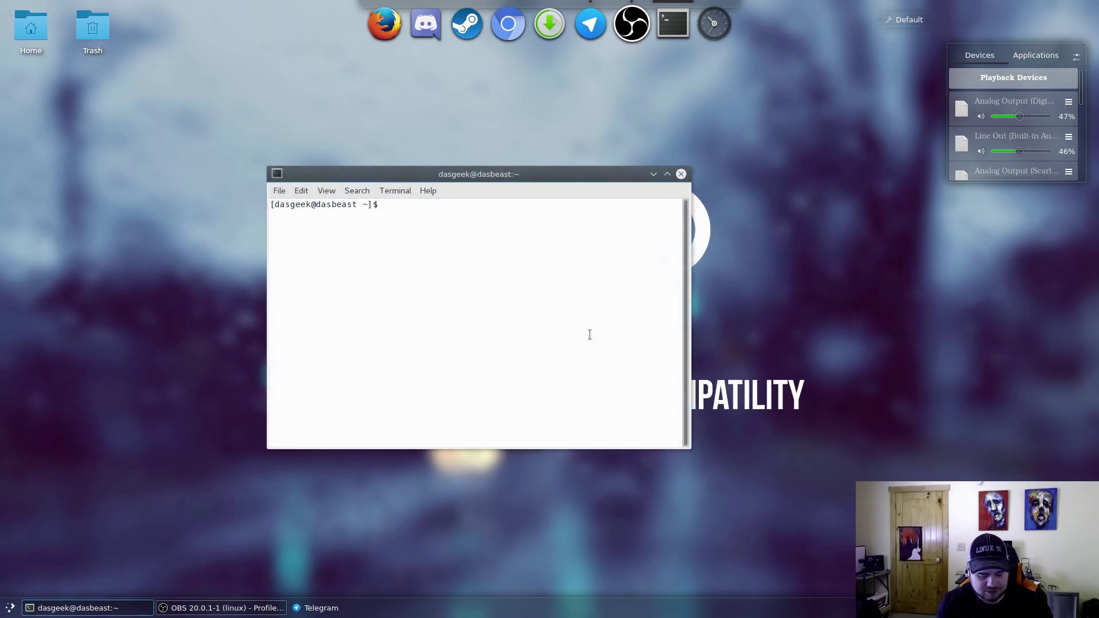
type("sudo nv")
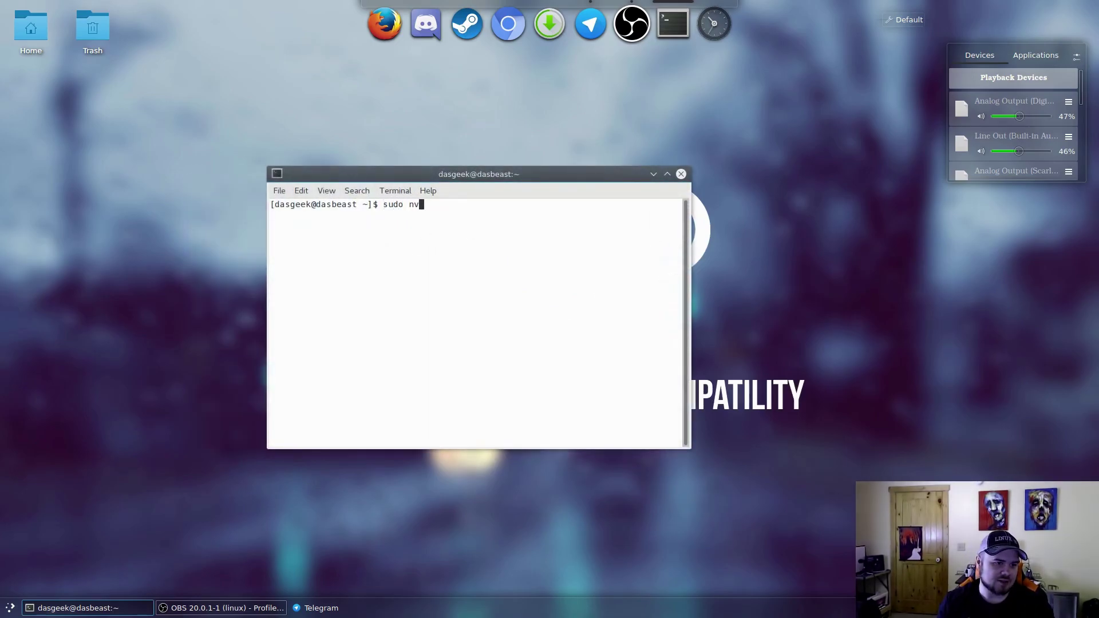
type("idia-settings")
key("Return")
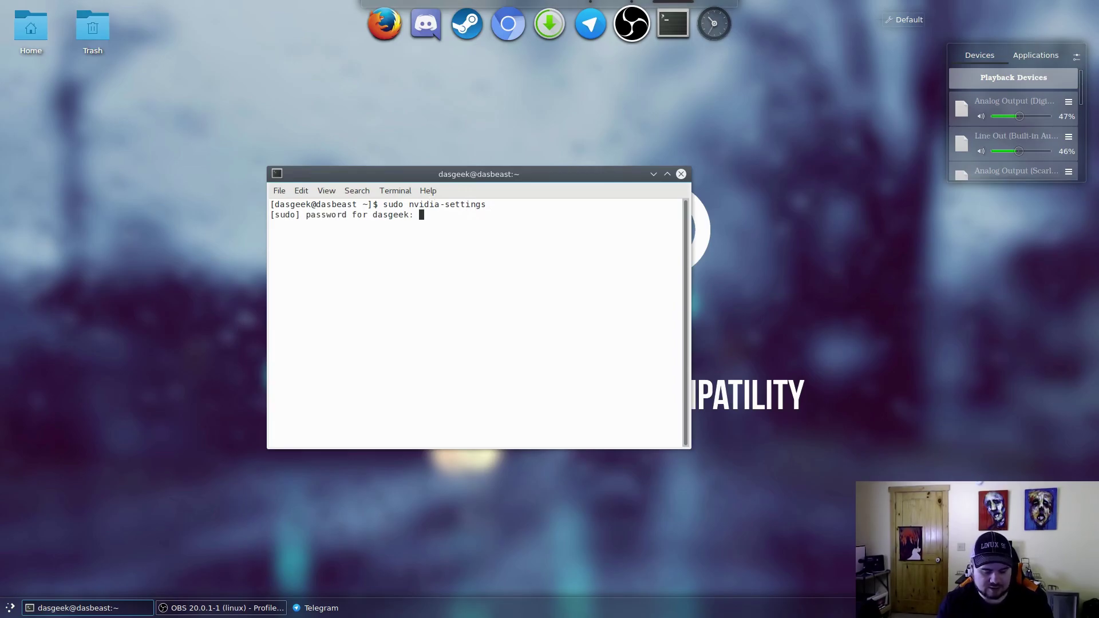
Enter the sudo password, then open X Server Display Configuration's Advanced view and Save to X Configuration File
key("Return")
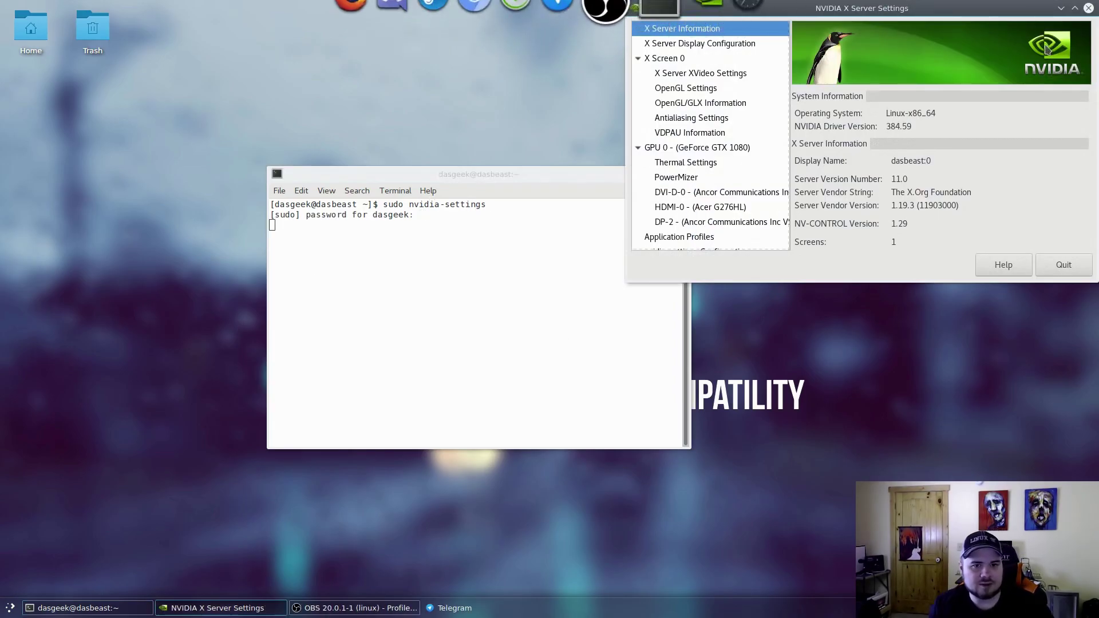
left_click_drag(896, 8, 581, 179)
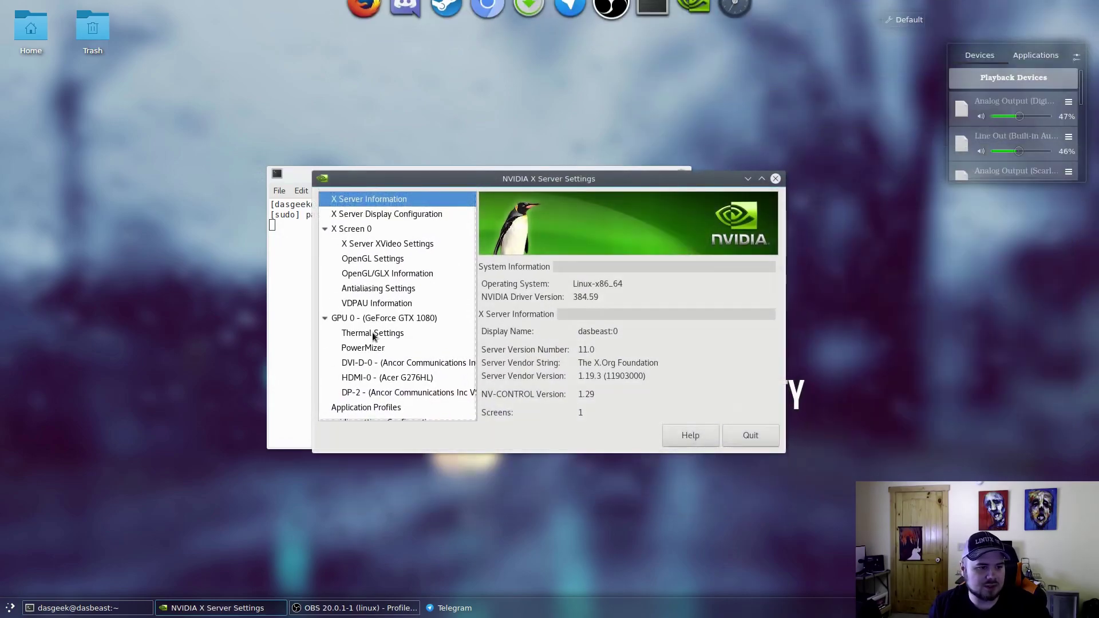
left_click(386, 209)
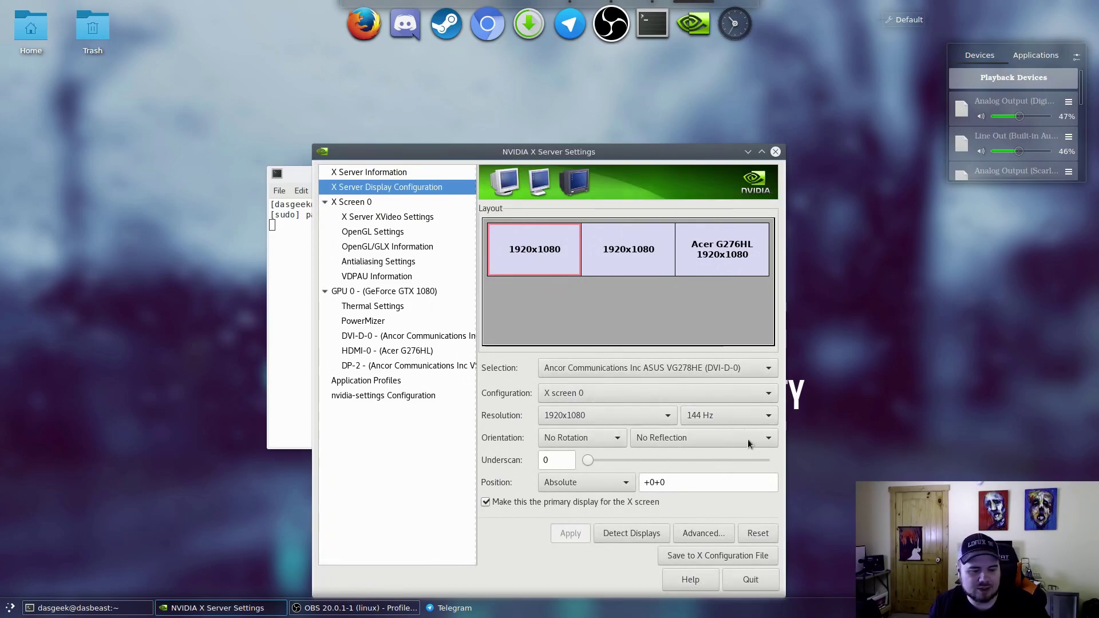
left_click(689, 535)
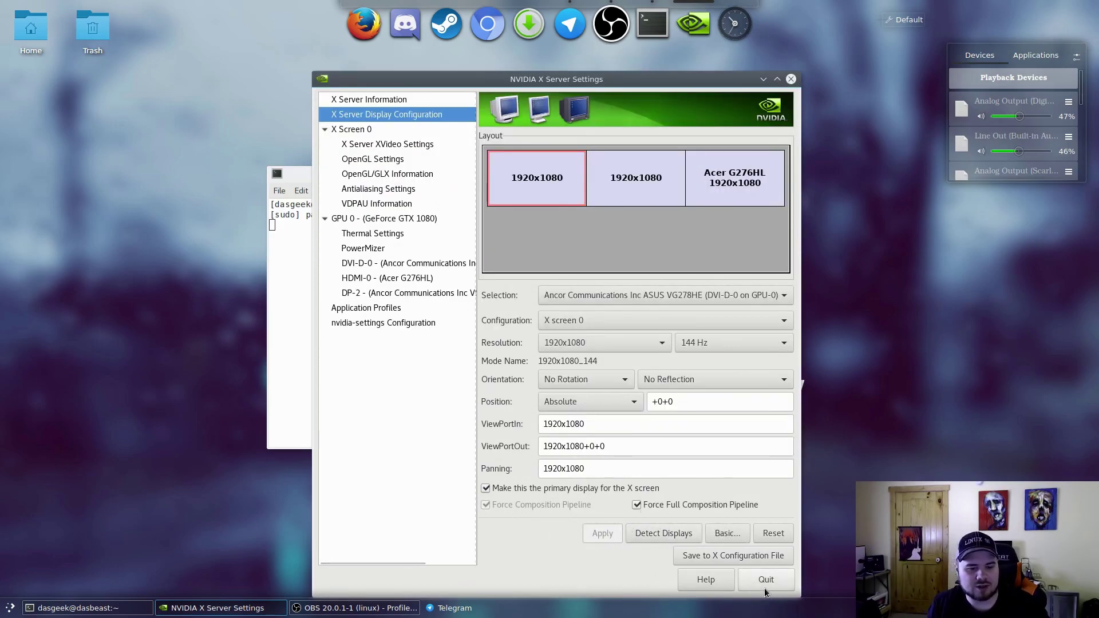
left_click(692, 554)
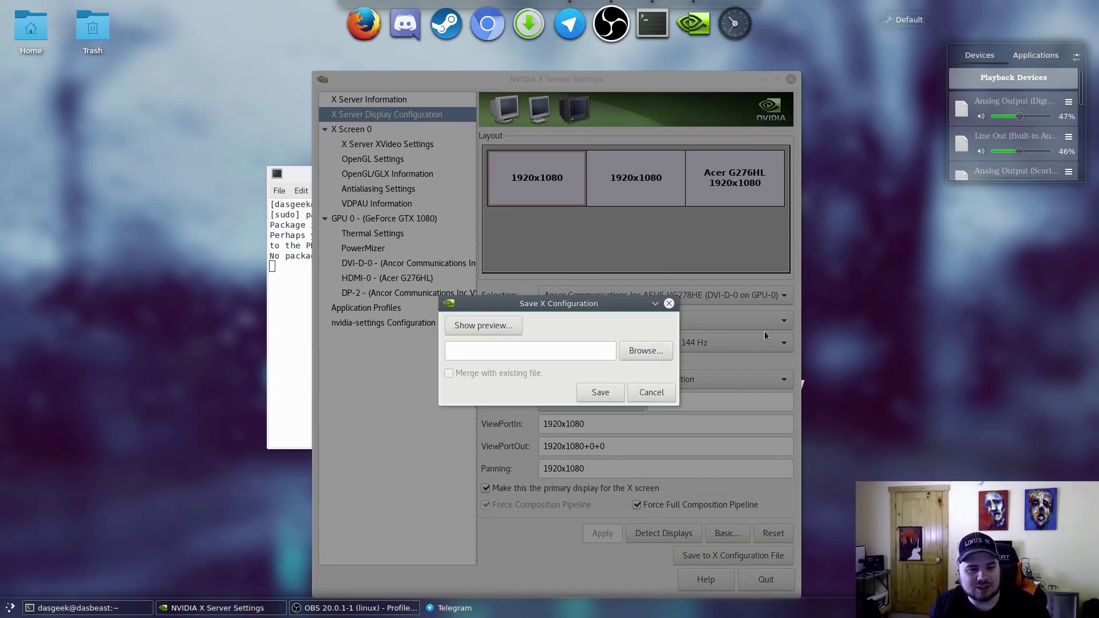
Choose the home folder's 20-nvidia.conf as the target file and save the X configuration
left_click(638, 355)
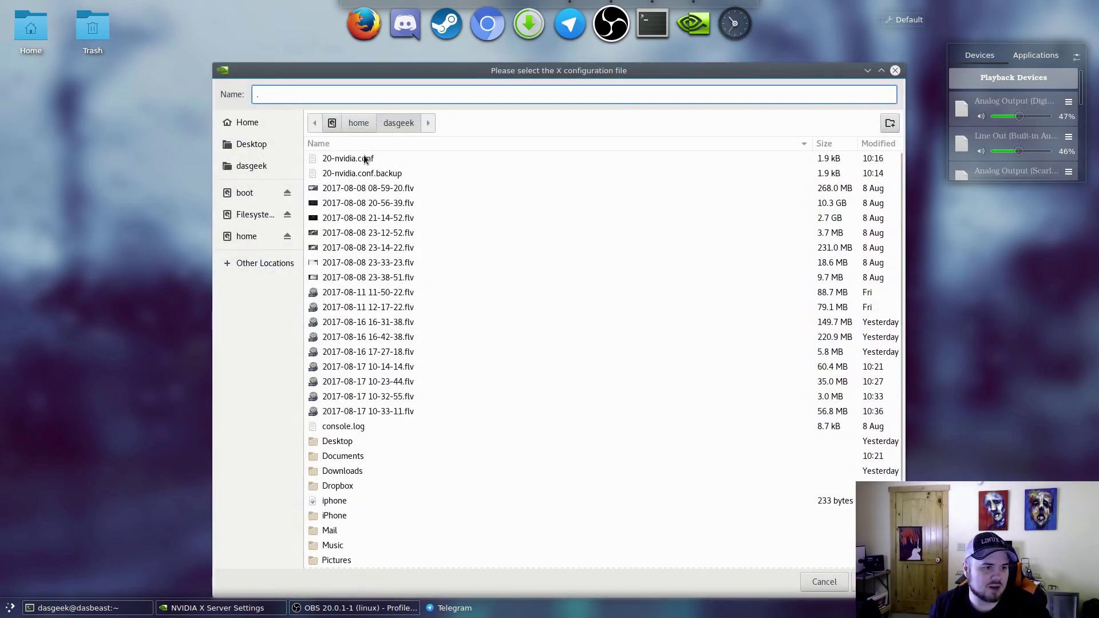
left_click(366, 159)
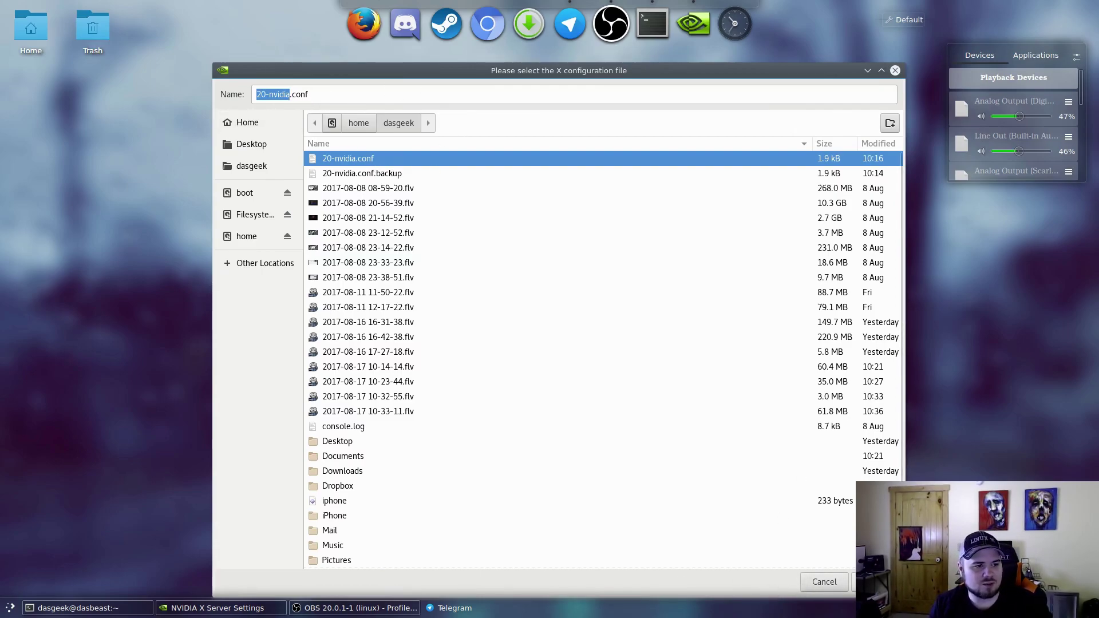
left_click(819, 583)
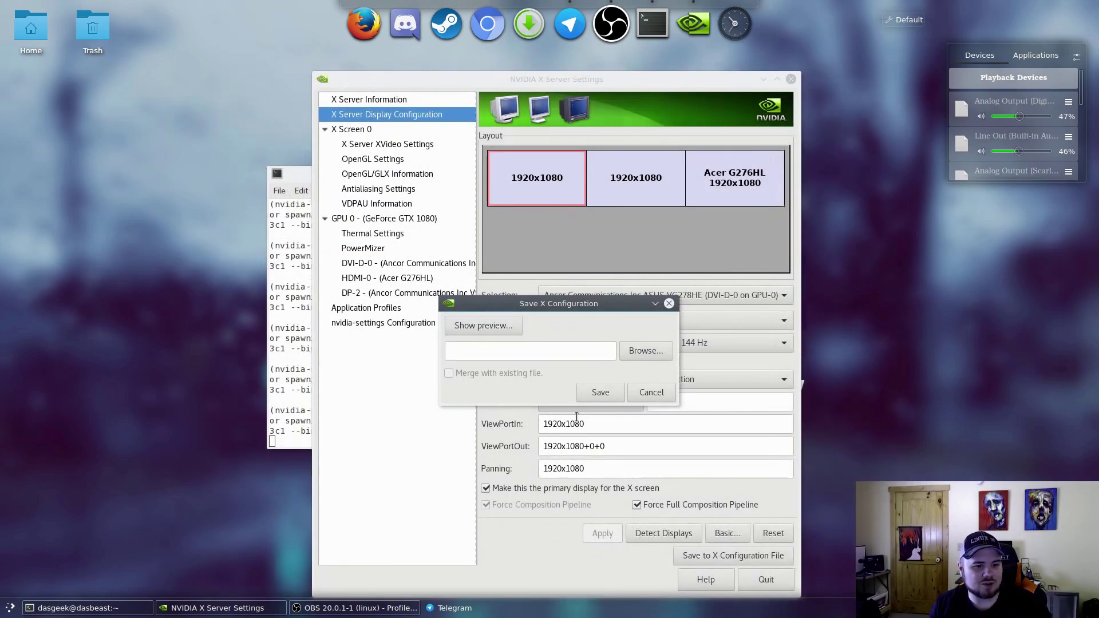
left_click(616, 392)
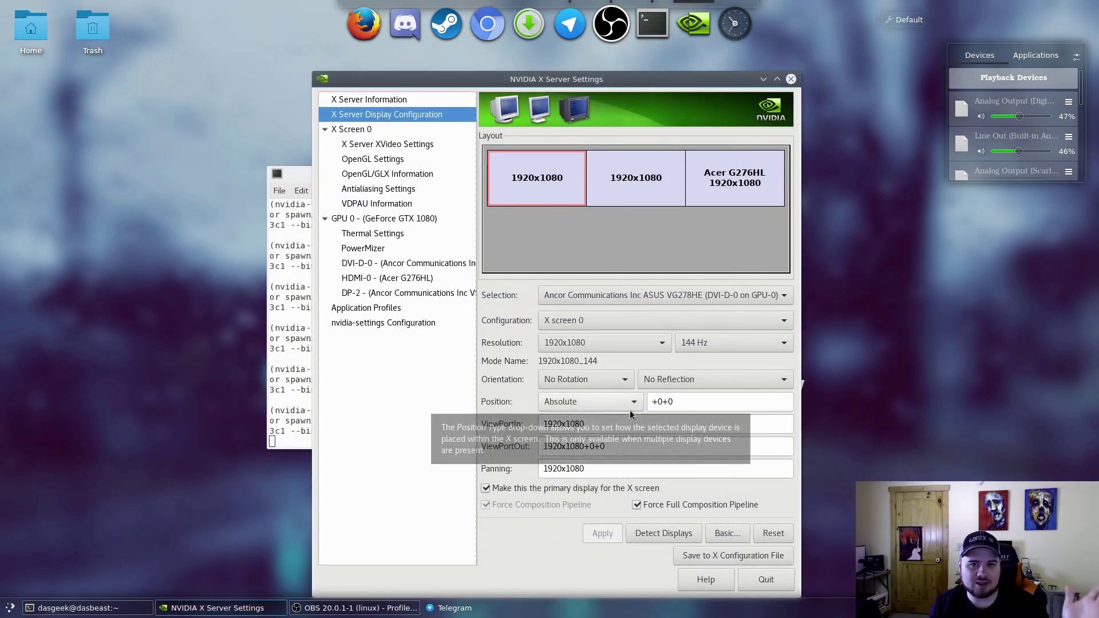
Quit NVIDIA X Server Settings and close the old terminal window
left_click(790, 79)
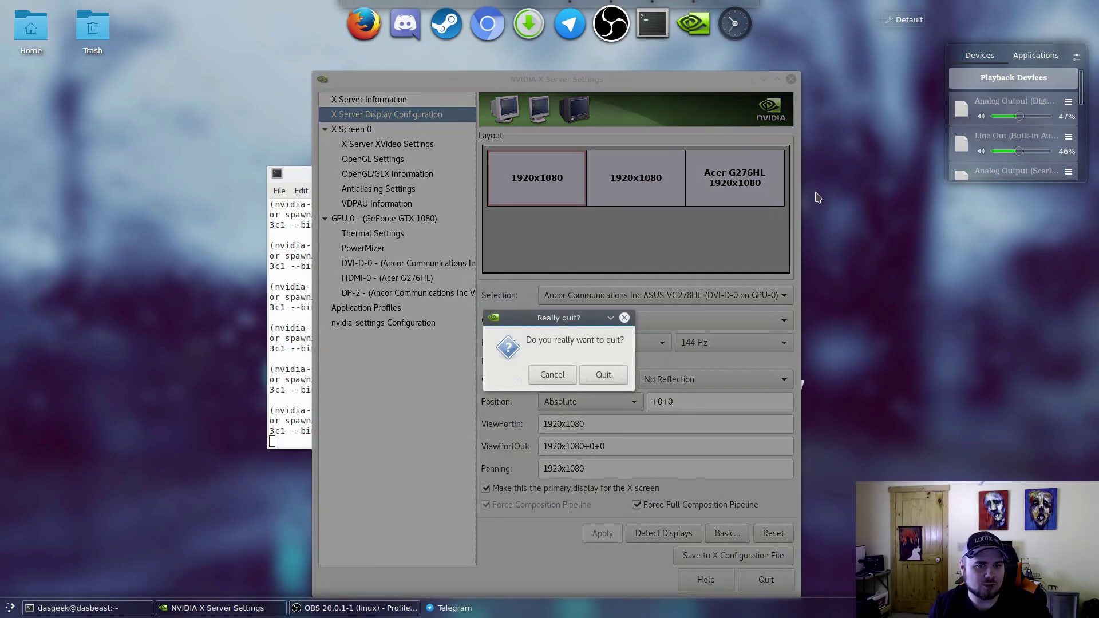
left_click(610, 374)
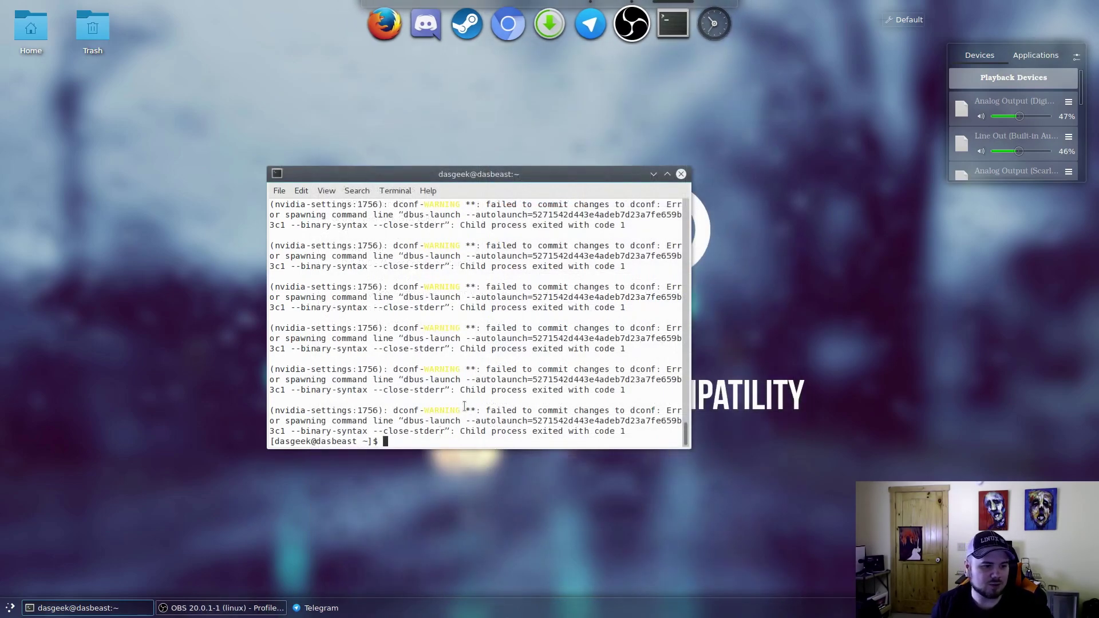
left_click(679, 177)
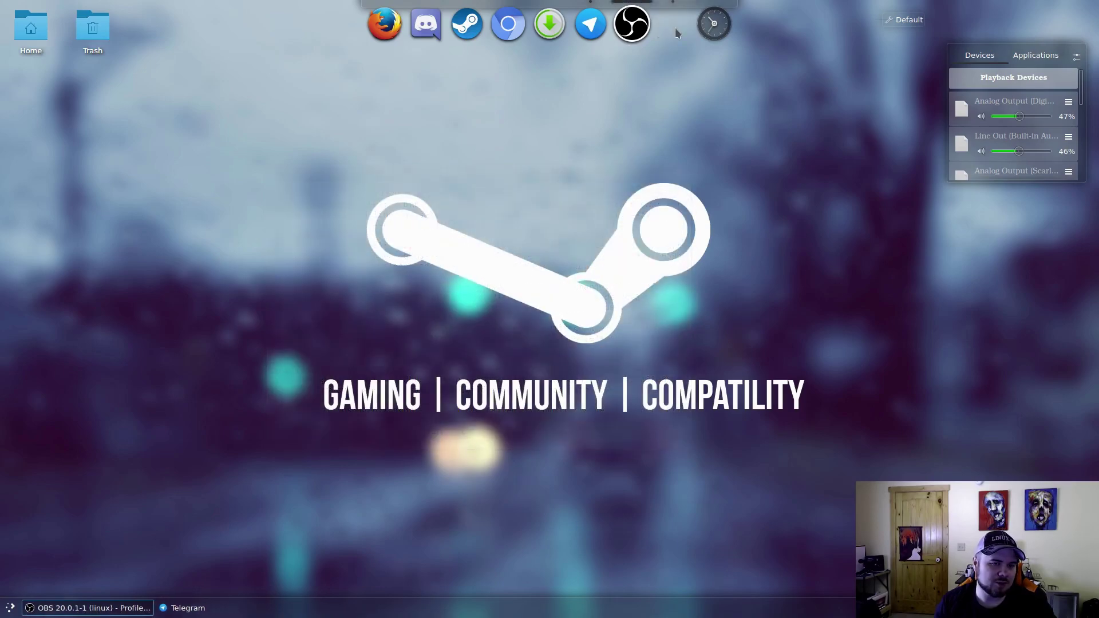
In a fresh Terminal, recall the sudo cp command for 20-nvidia.conf and select its source path
left_click(10, 607)
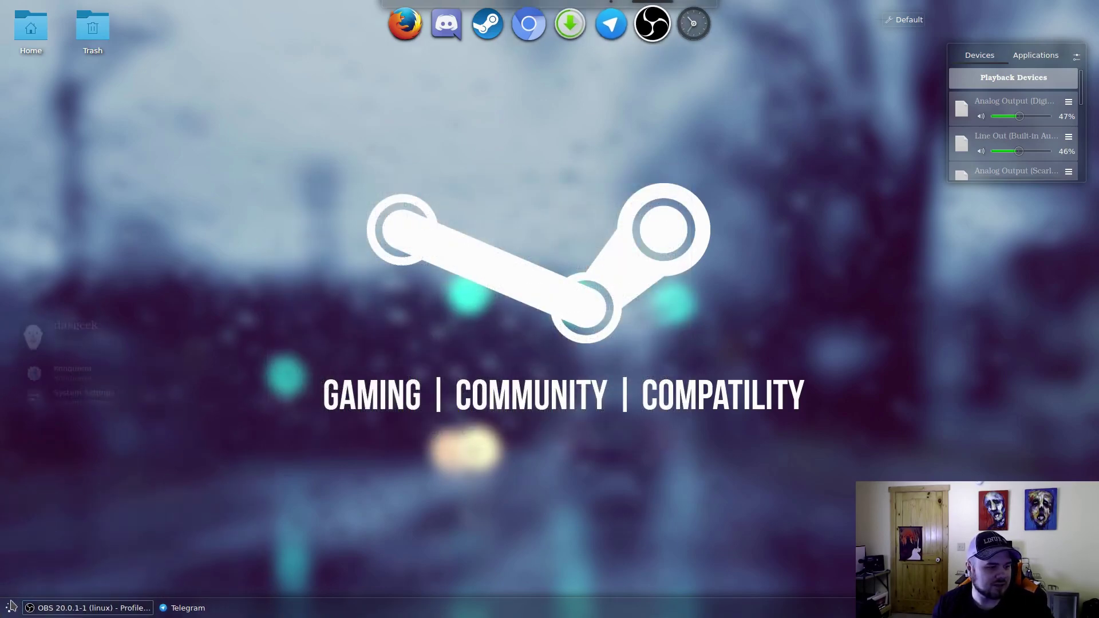
type("termin")
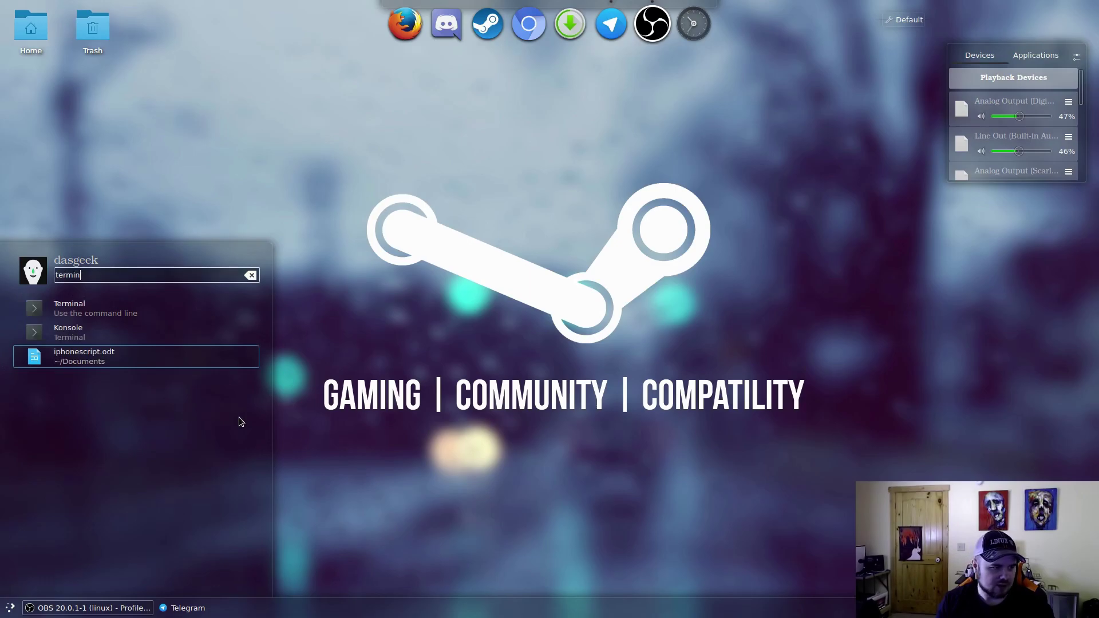
left_click(120, 308)
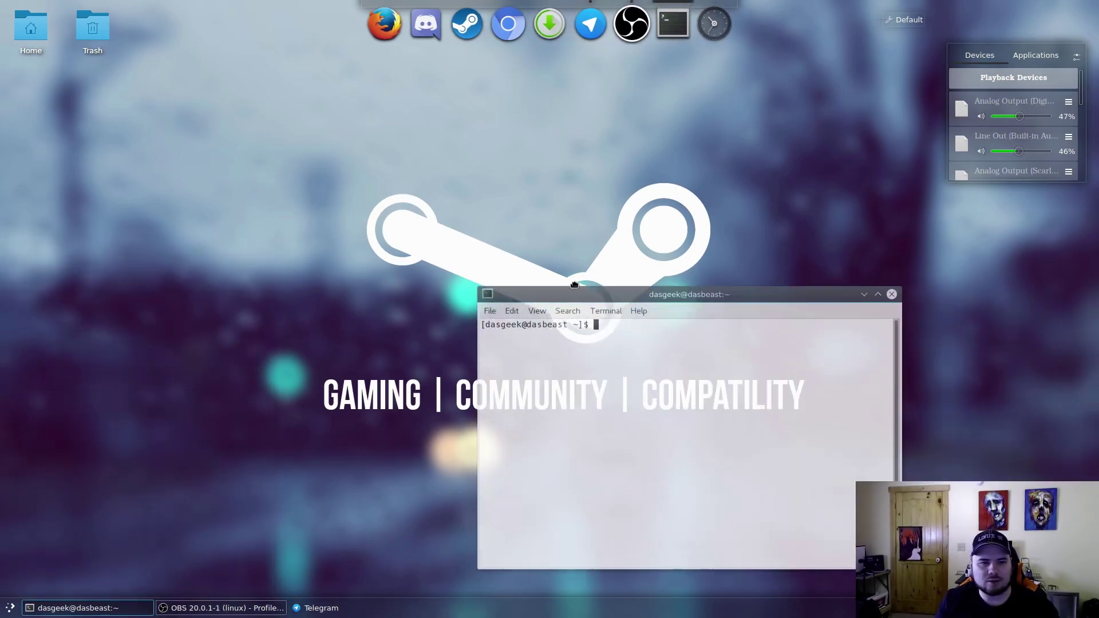
left_click_drag(572, 307, 420, 141)
type("sudo nvidia-settings")
key("Up")
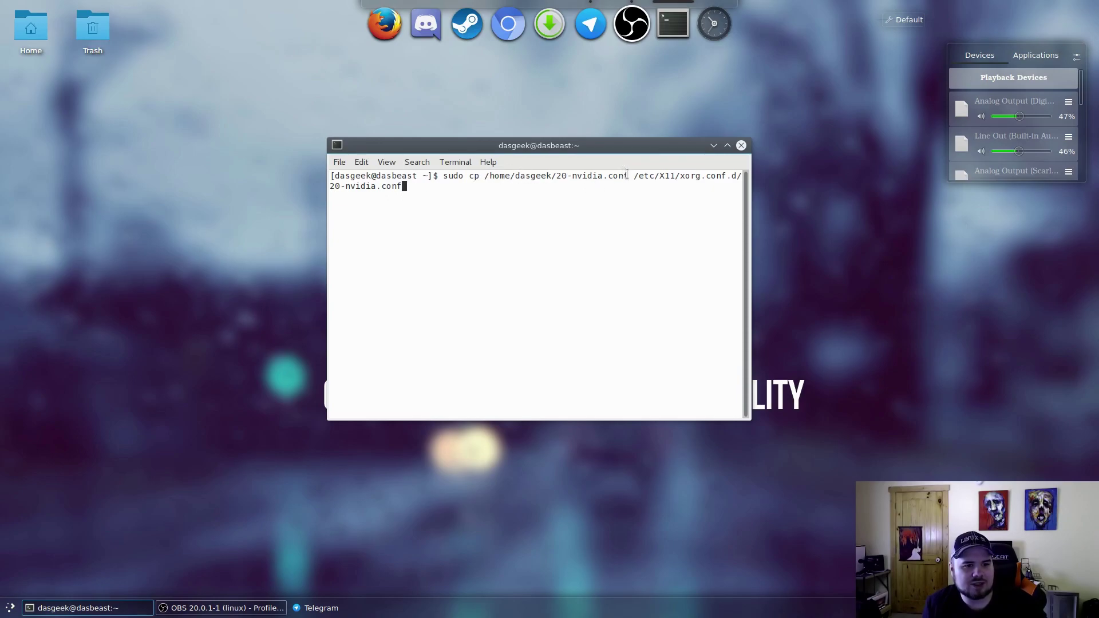
left_click_drag(627, 176, 486, 176)
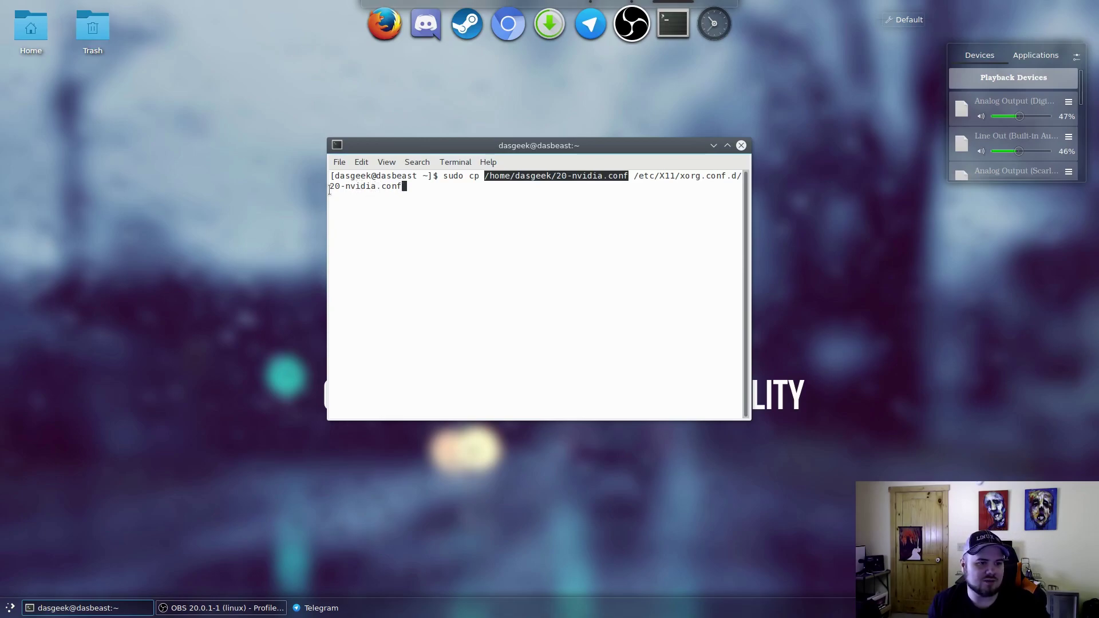
left_click(10, 607)
left_click(79, 148)
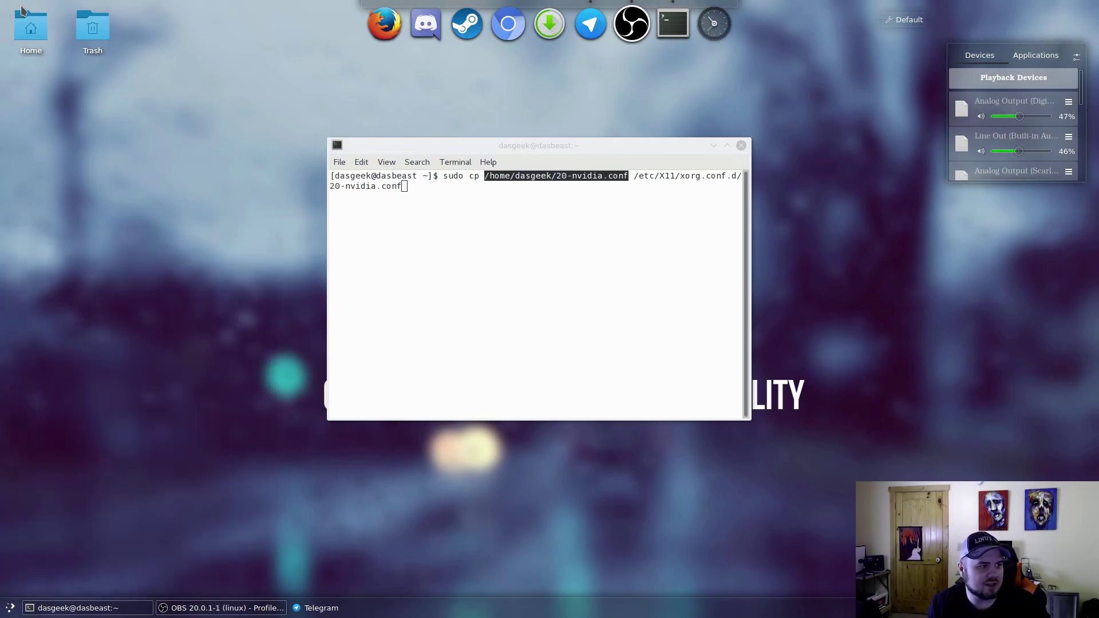
left_click(31, 29)
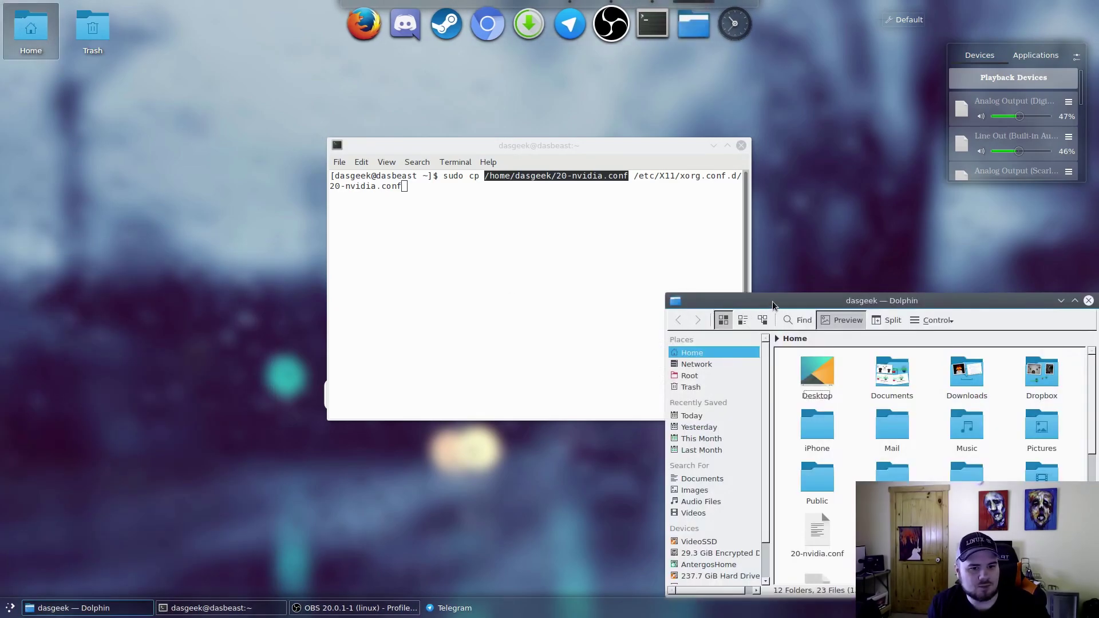
left_click_drag(773, 306, 326, 157)
left_click(243, 225)
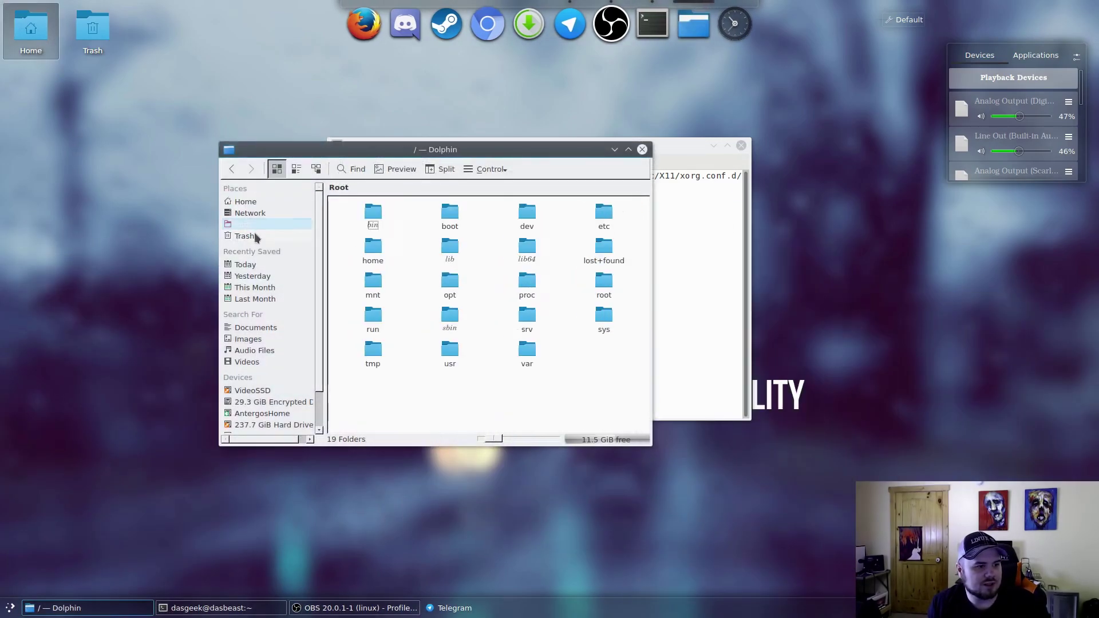
left_click(604, 220)
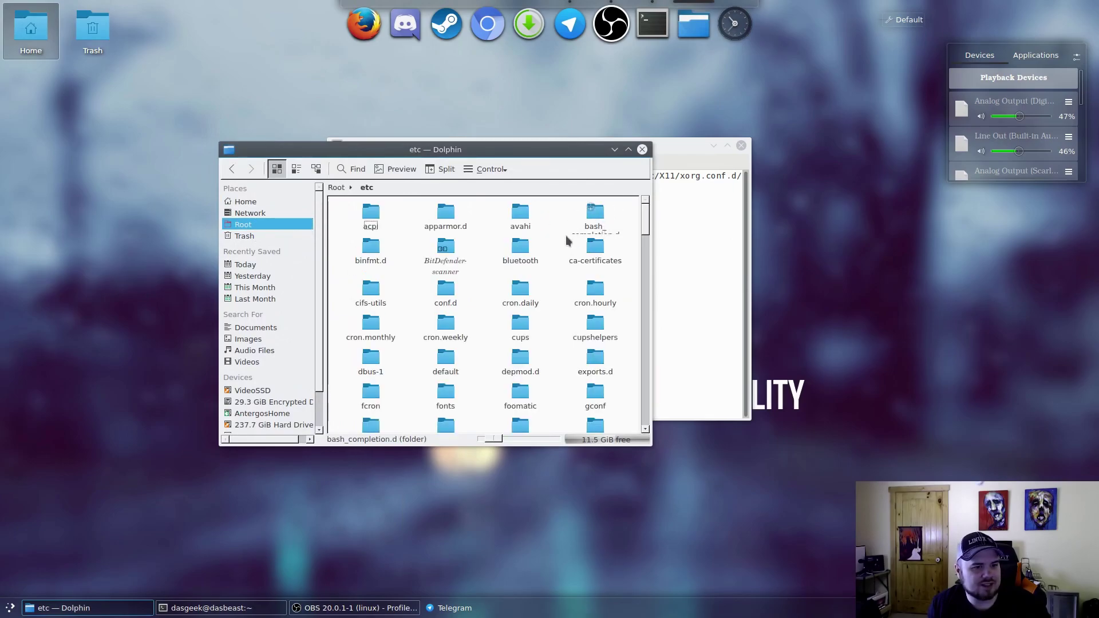
scroll(395, 318, "down", 10)
scroll(400, 318, "down", 6)
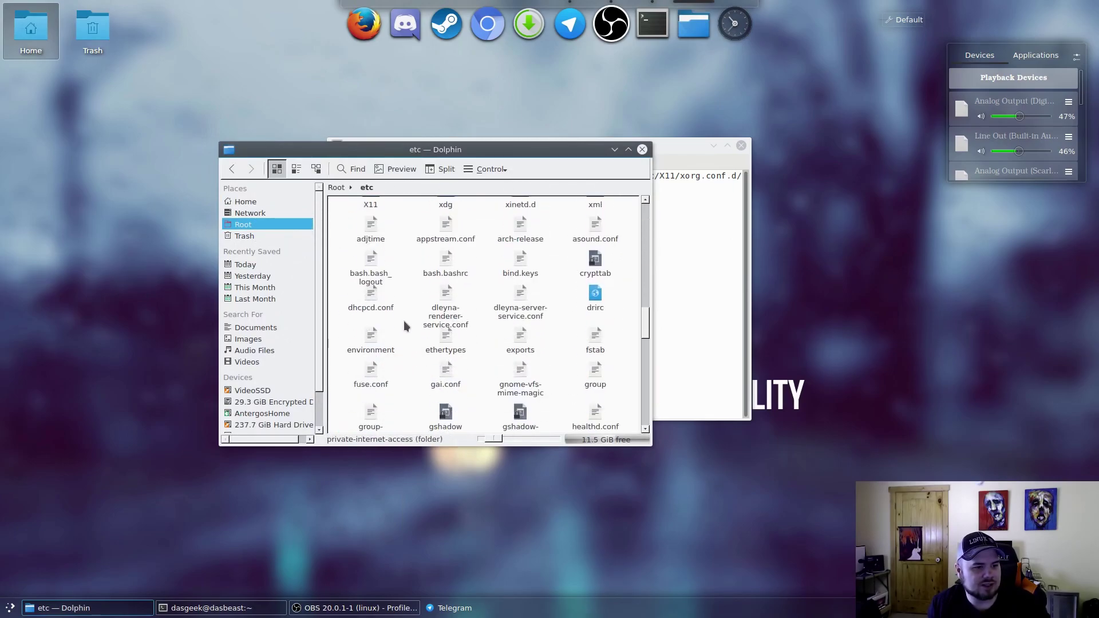
scroll(401, 321, "up", 3)
left_click(371, 306)
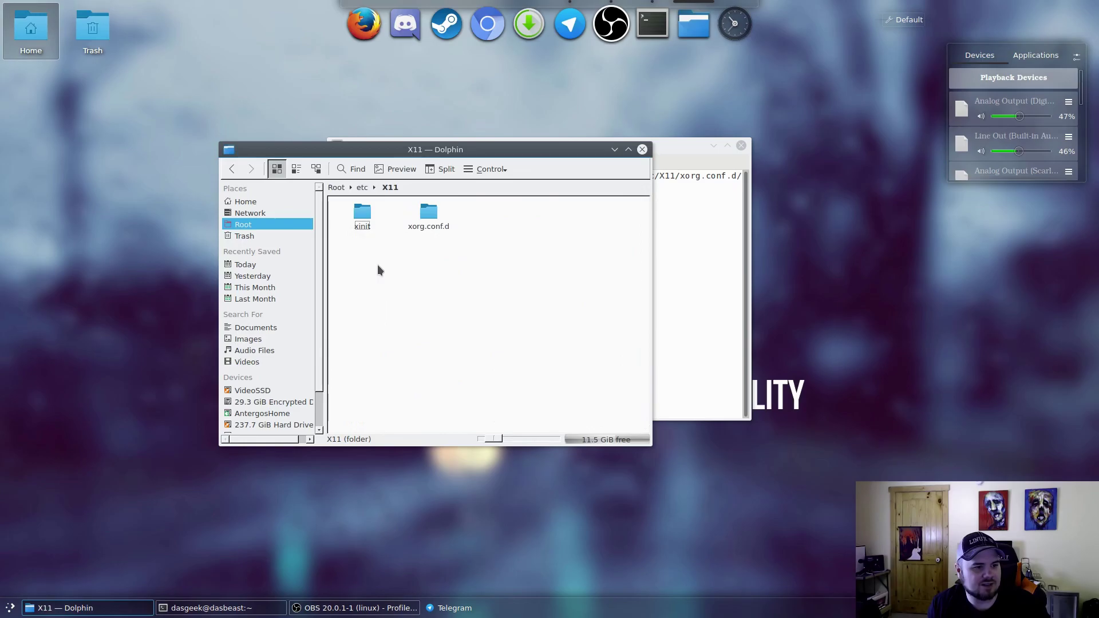
left_click(435, 214)
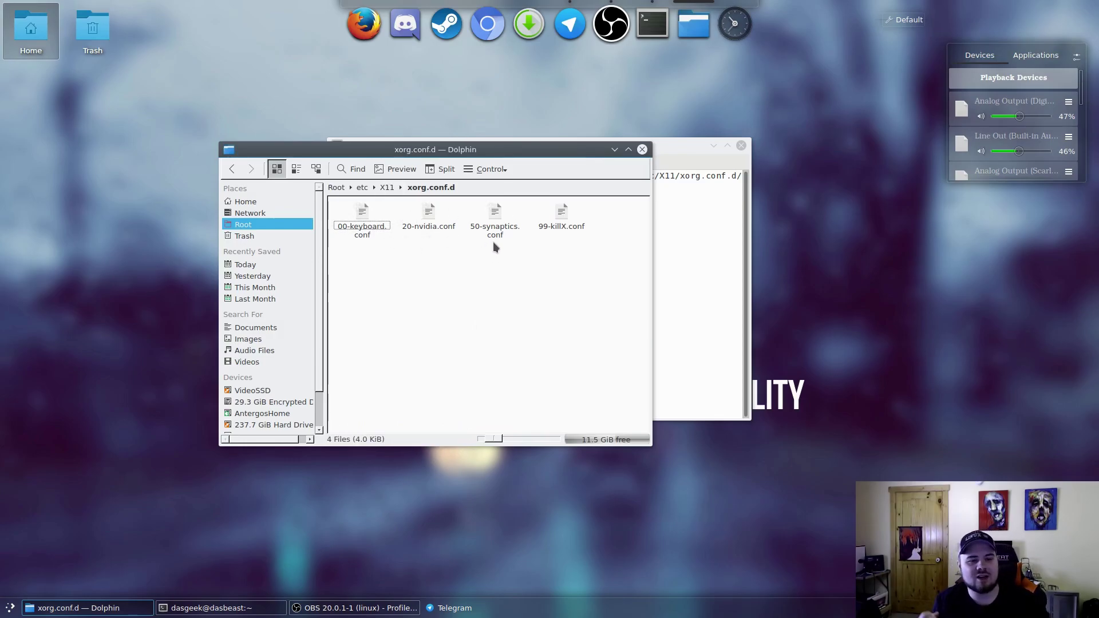
left_click(640, 150)
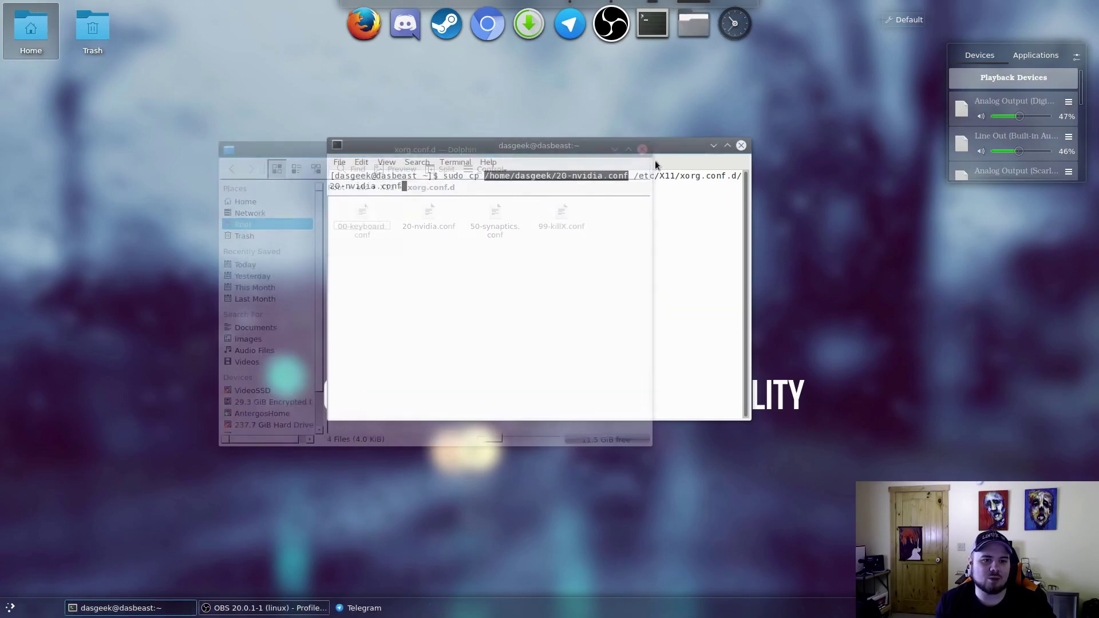
Close the Terminal window holding the sudo cp command
left_click(740, 146)
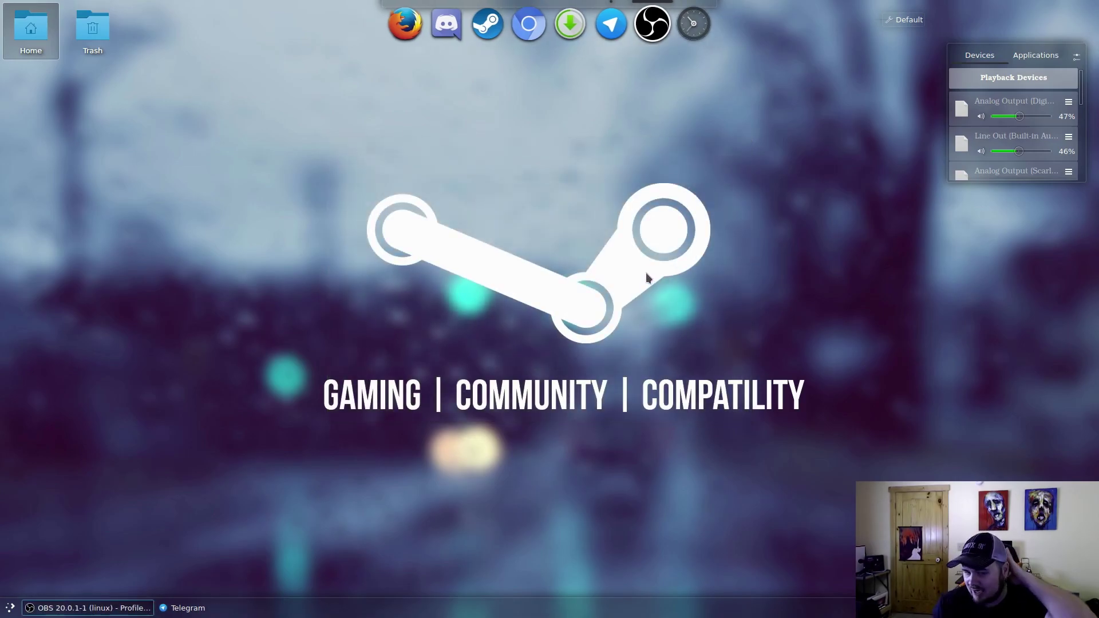